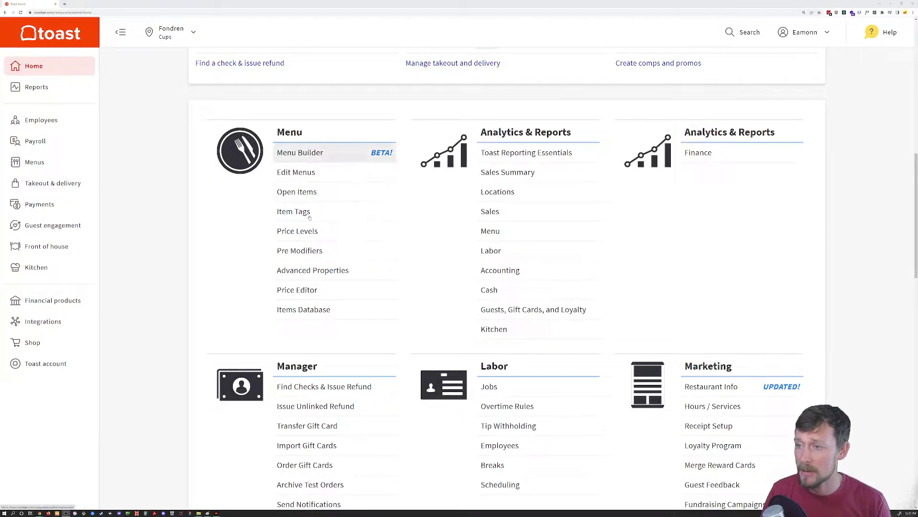
- Open Edit Menus from the Home page's Menu section in a new browser tab and switch to it
middle_click(298, 174)
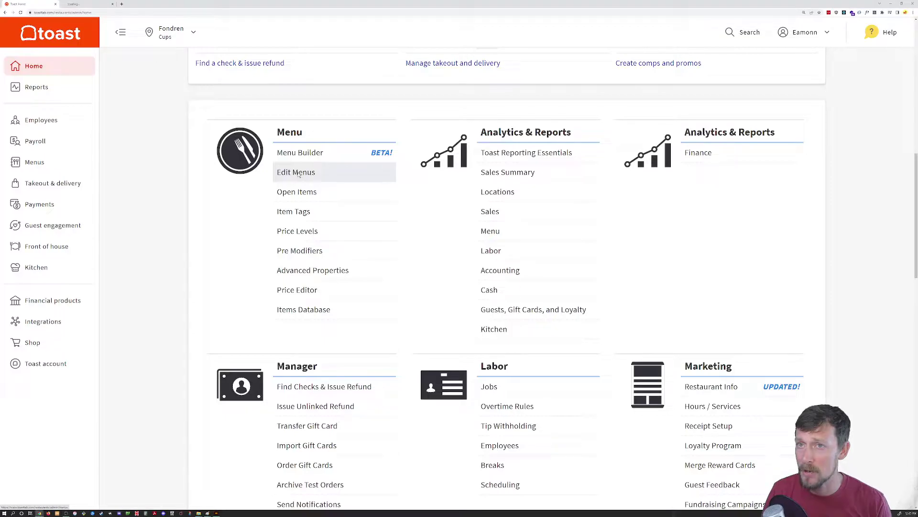
key(ctrl+Tab)
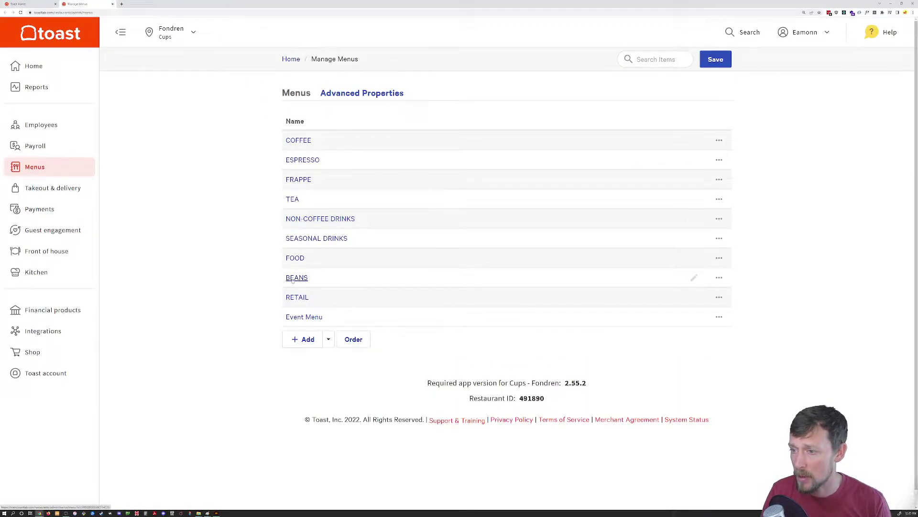
- Go into RETAIL, then the Mugs group, and open Swell Gold Bottle at the bottom of the list
click(300, 298)
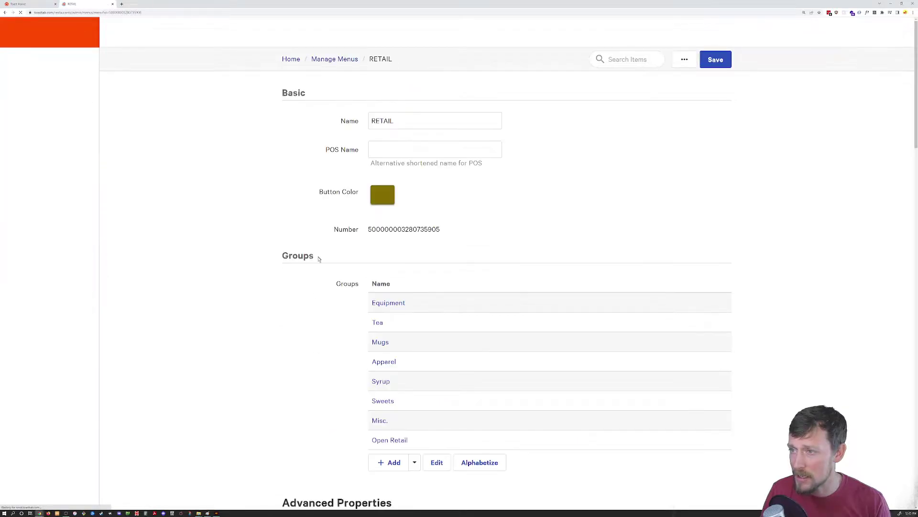
click(379, 340)
scroll(426, 318, down, 10)
scroll(426, 318, down, 8)
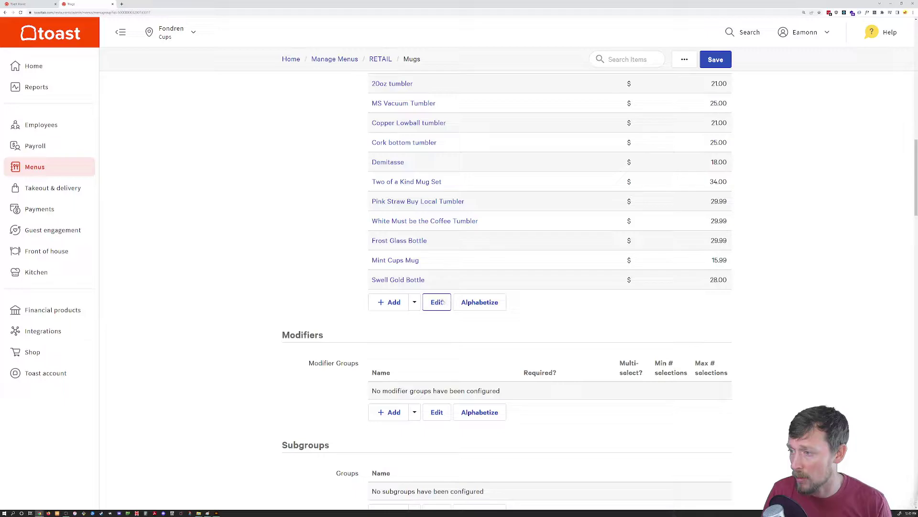
click(398, 280)
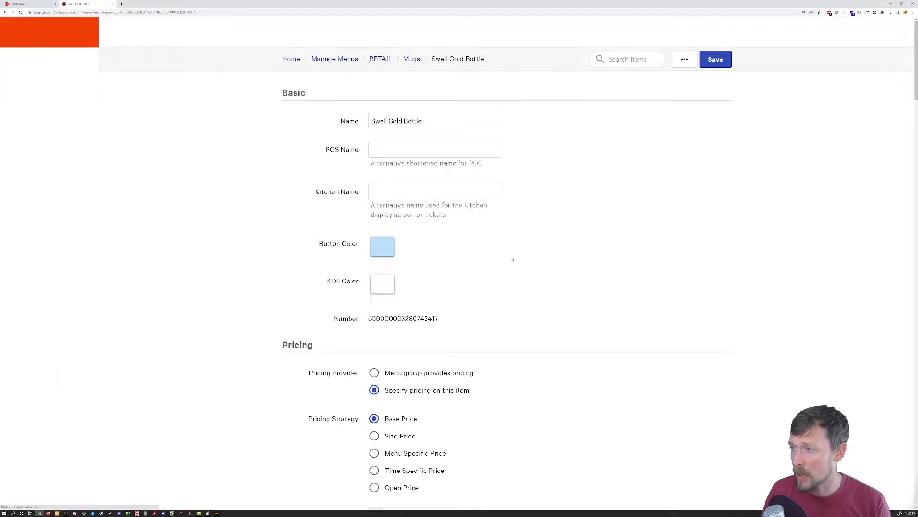
- Archive Swell Gold Bottle from the more-actions menu, confirm it, and highlight the archived notice
click(684, 59)
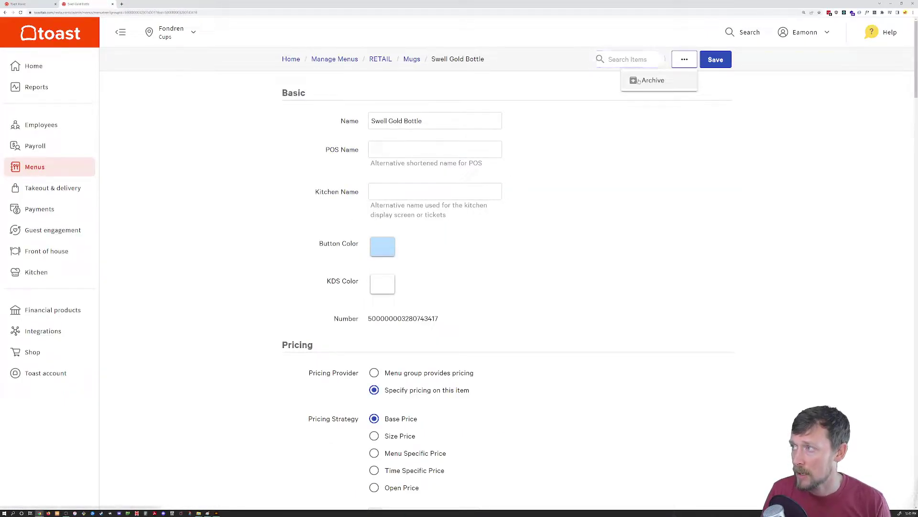
click(657, 82)
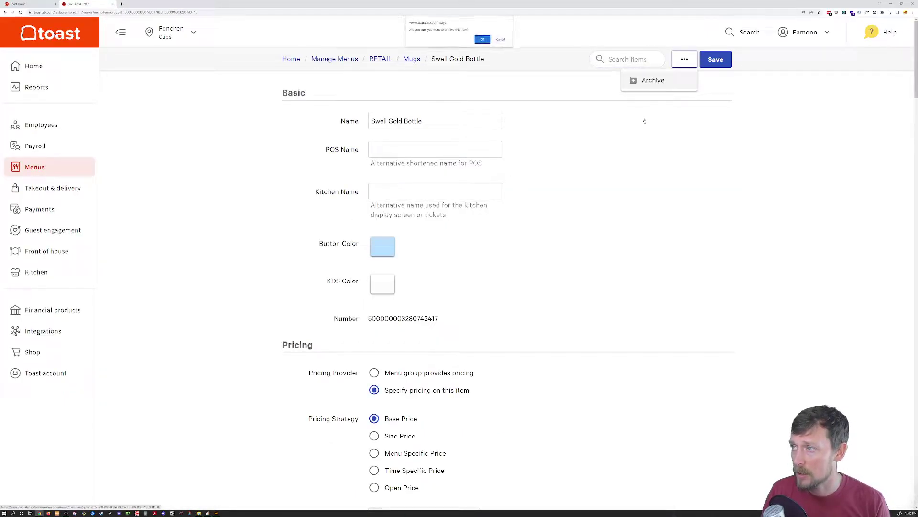
click(482, 40)
drag(287, 81, 531, 91)
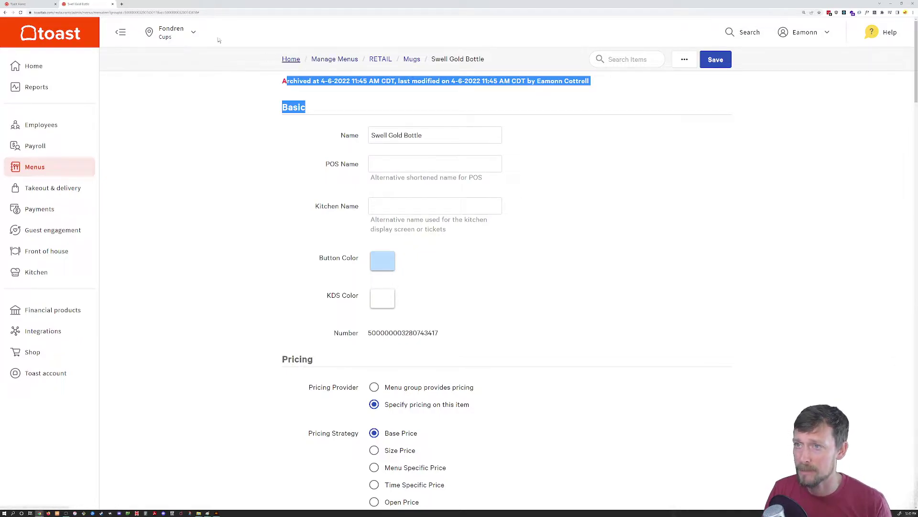
- Return to the Toast home dashboard and open the Items Database in a new tab
click(33, 6)
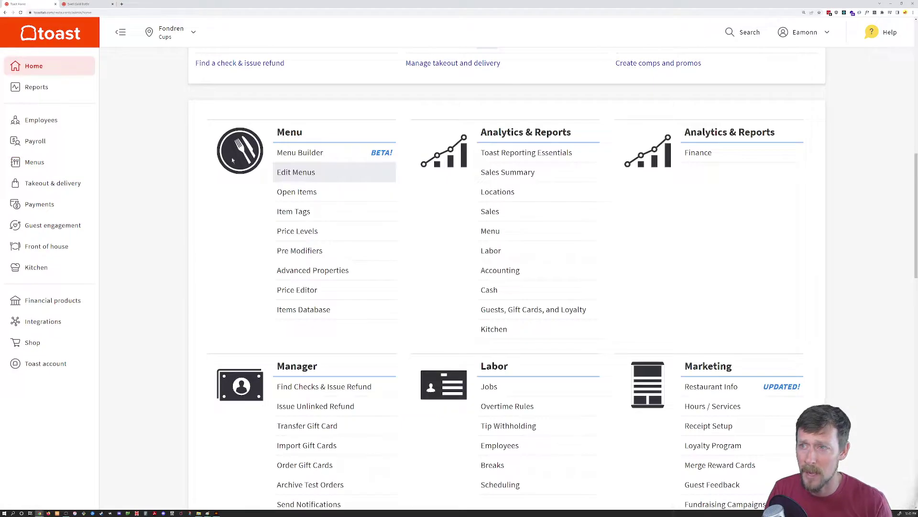
ctrl+click(301, 310)
key(ctrl+Tab)
key(ctrl+Tab)
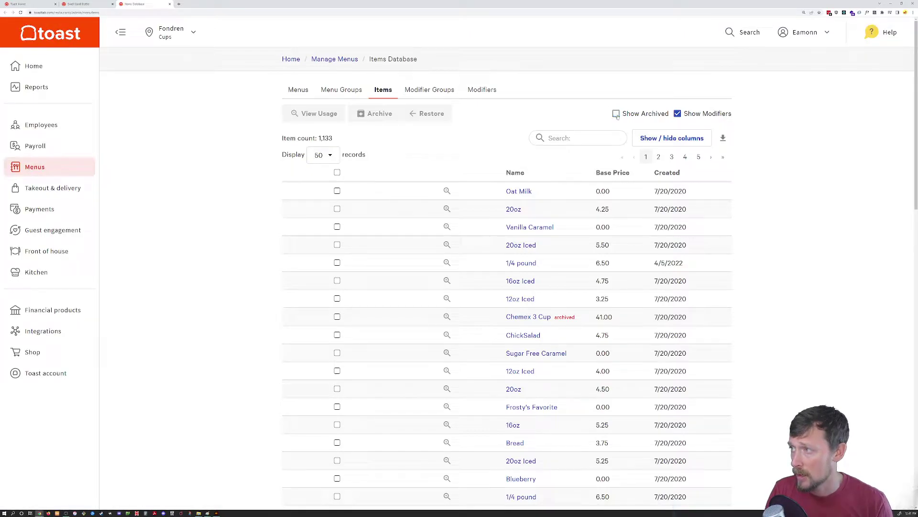
- Show archived items, search 'swe', restore Swell Gold Bottle, and close the Items Database tab
click(616, 115)
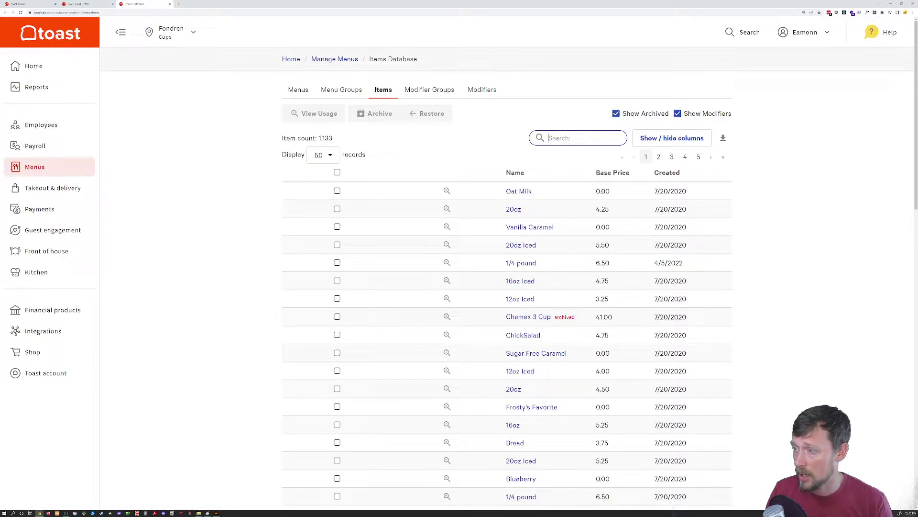
text(swell)
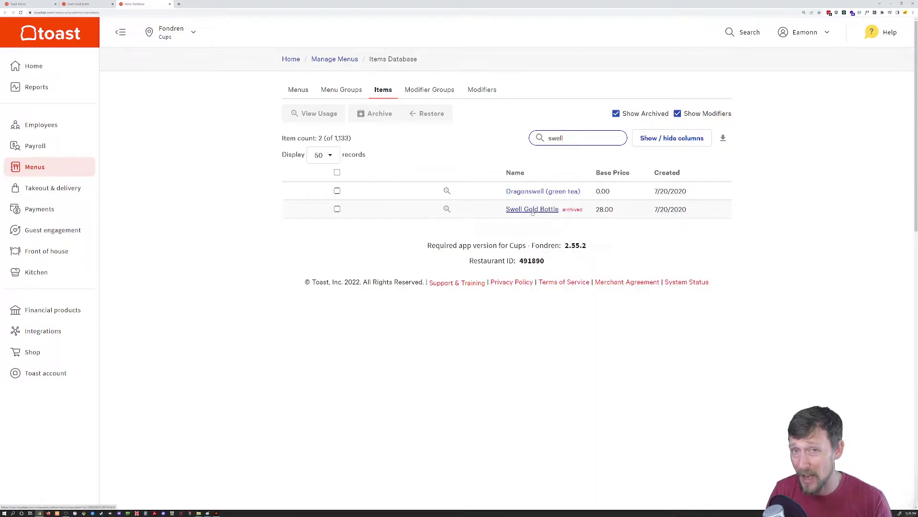
click(338, 209)
click(430, 114)
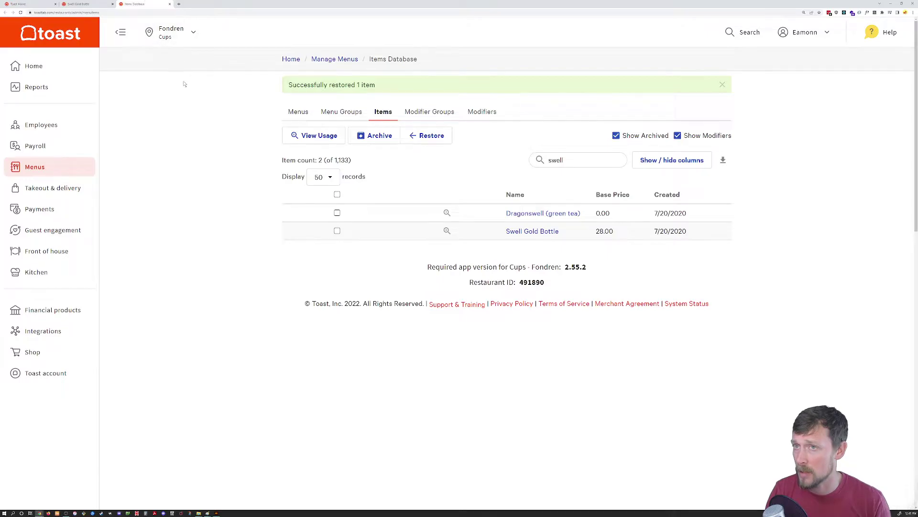
key(ctrl+w)
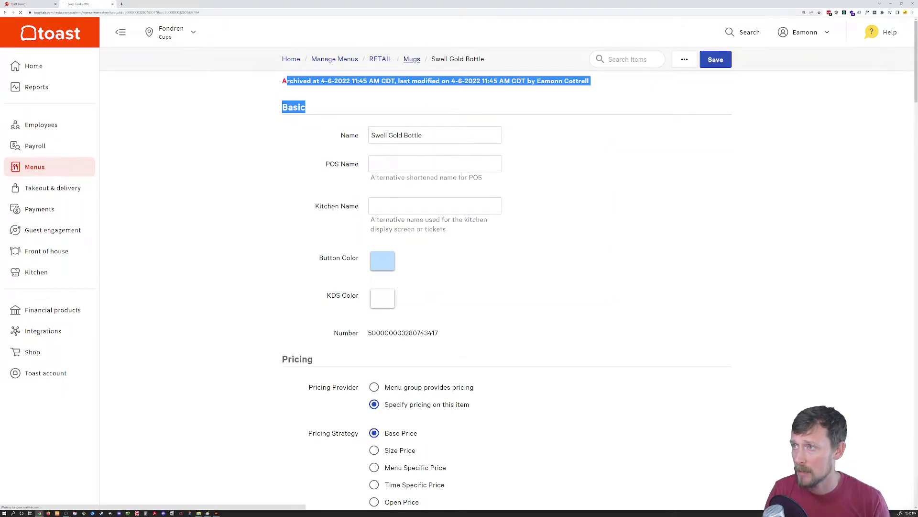
- Add the existing Swell Gold Bottle item, found by searching 'swell', to Mugs and save the group
click(411, 59)
scroll(416, 306, down, 15)
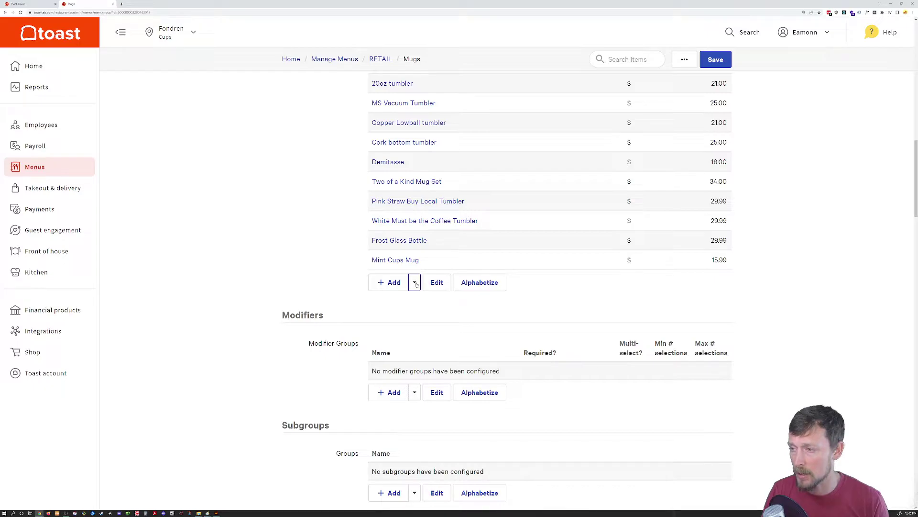
click(415, 283)
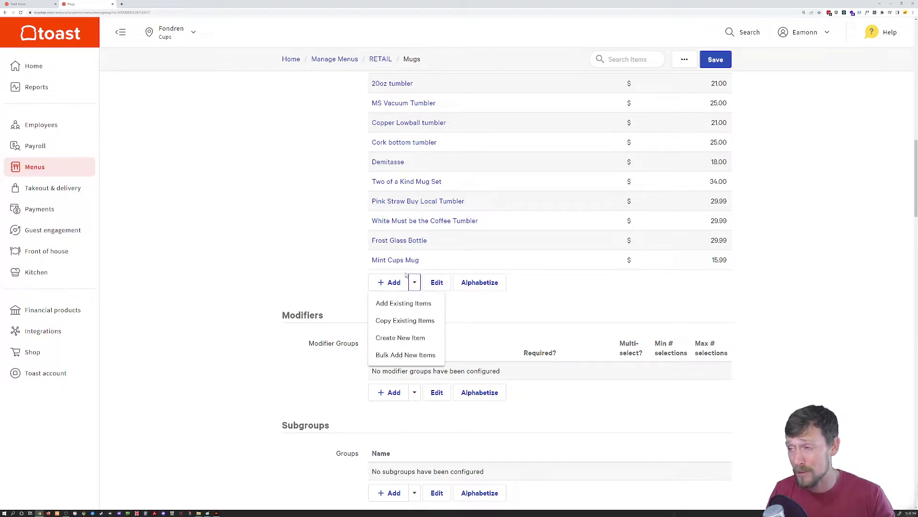
click(393, 303)
text(swell)
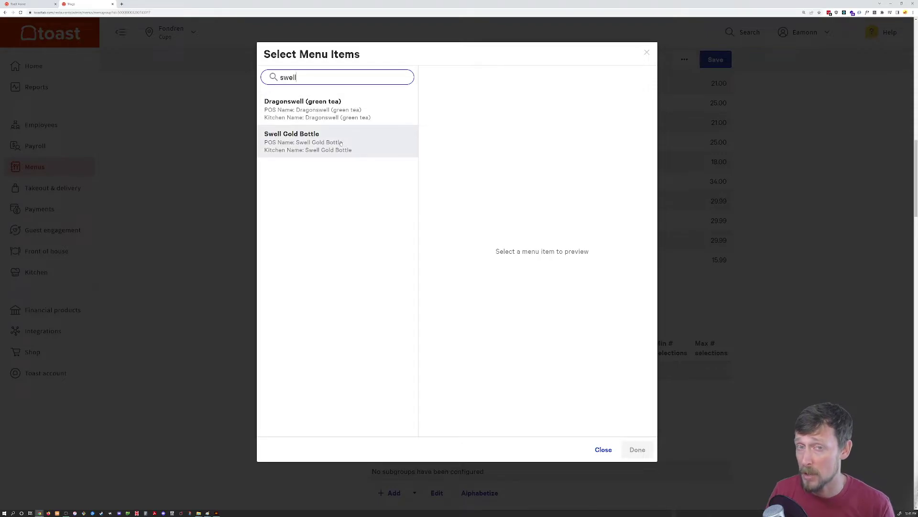
click(356, 129)
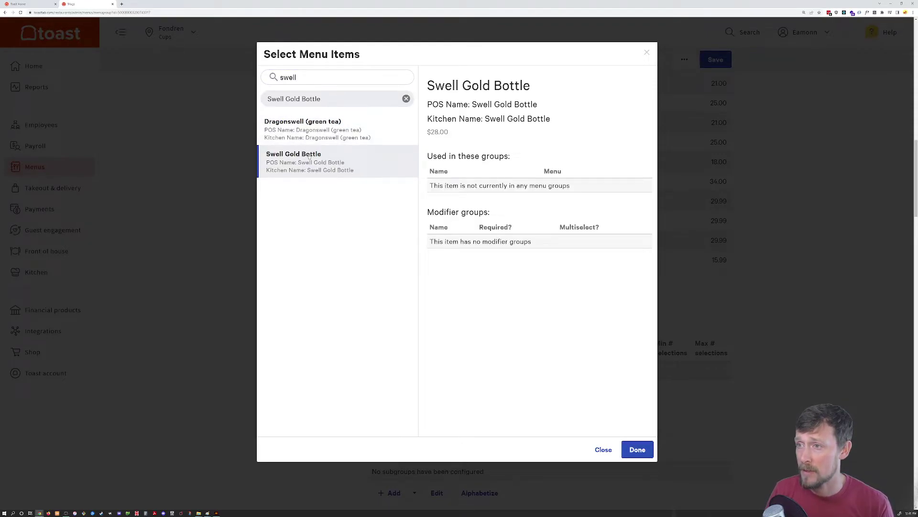
click(638, 452)
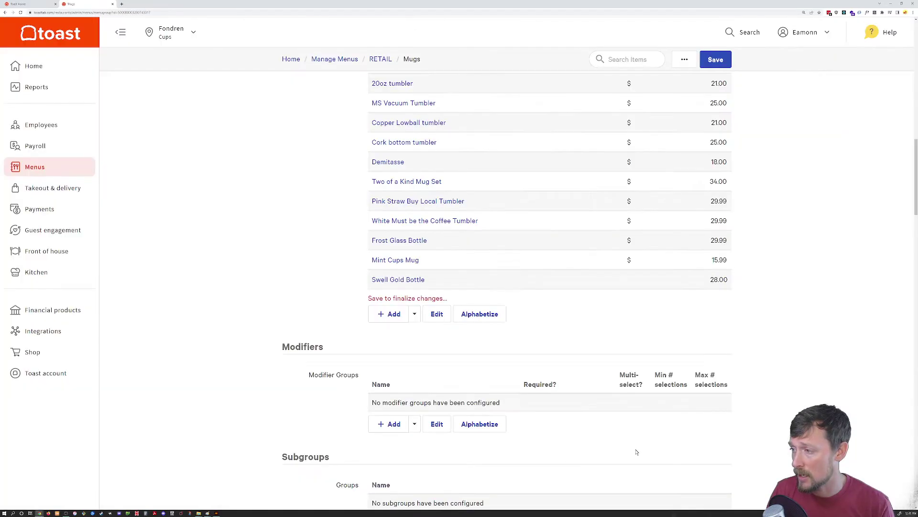
click(713, 65)
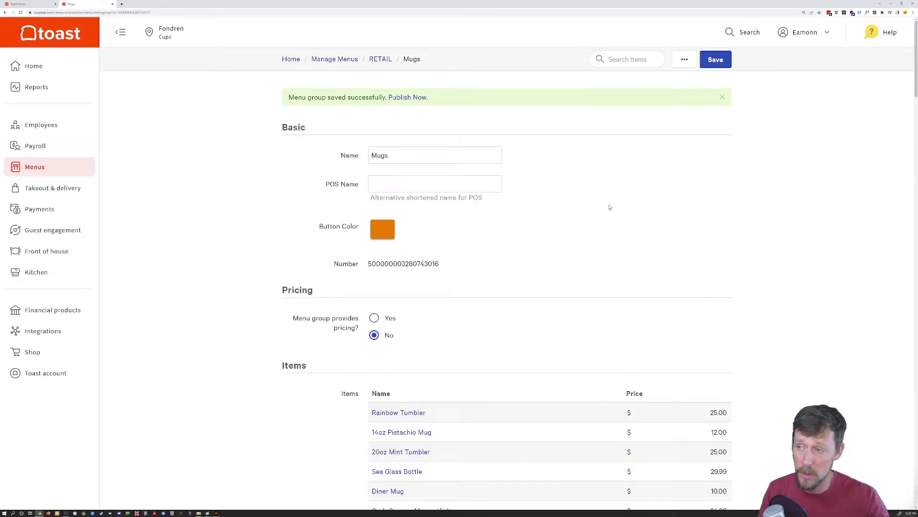
- Scroll through the Mugs page, then return to the Toast Home tab
scroll(584, 273, down, 9)
scroll(581, 283, down, 3)
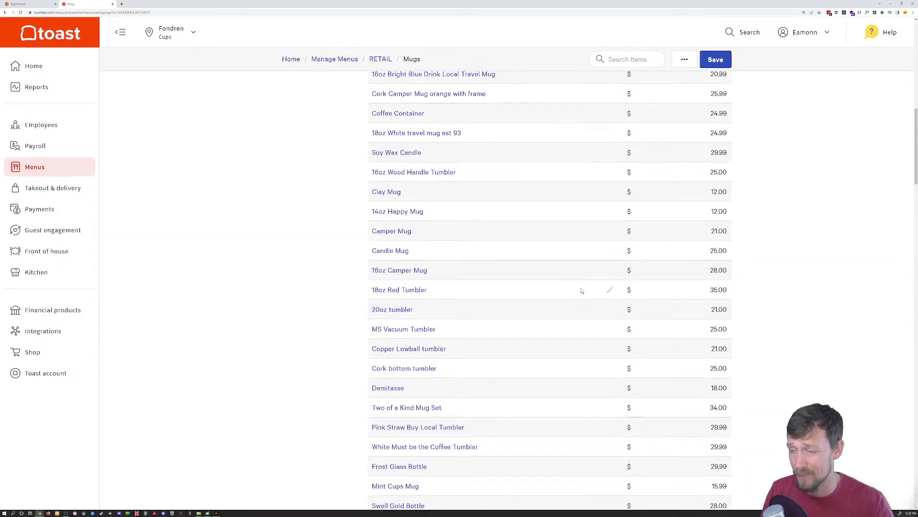
scroll(550, 286, down, 4)
scroll(549, 286, down, 3)
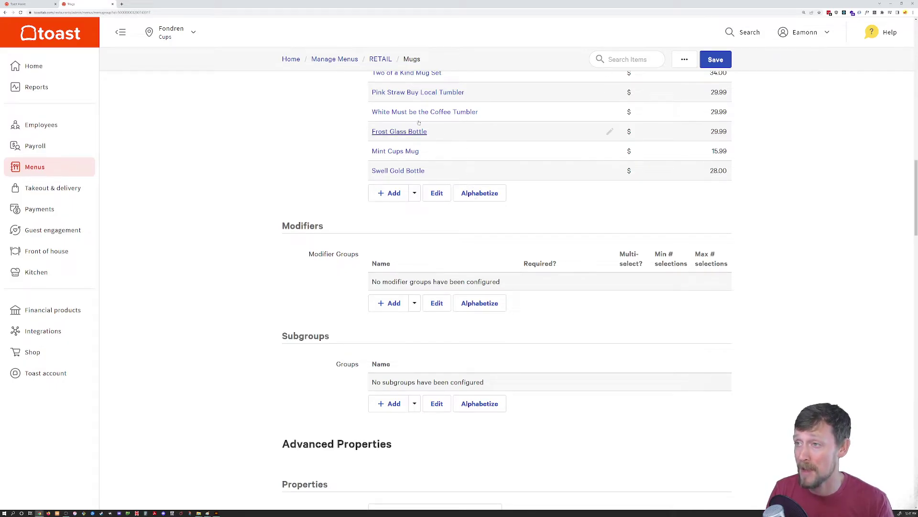
click(39, 5)
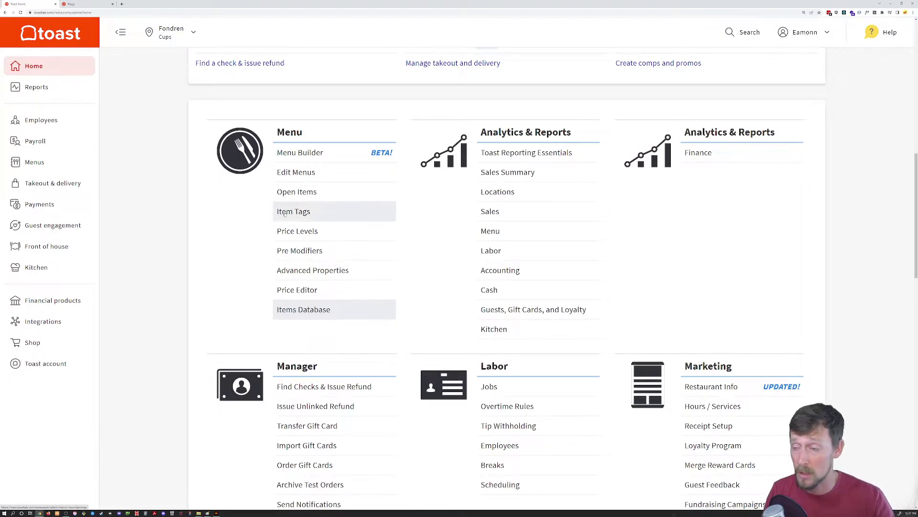
- Open Advanced Properties and hide the Visible To column through the Show/Hide list
click(324, 271)
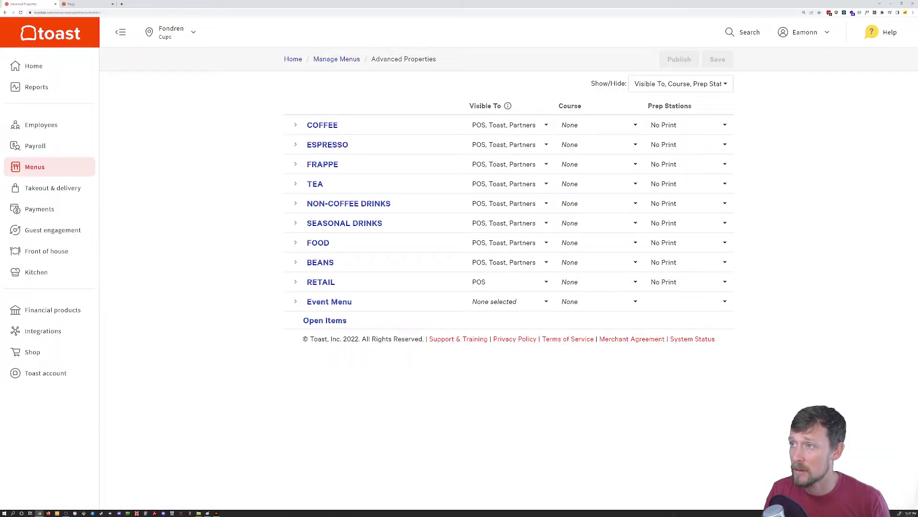
drag(388, 56, 438, 60)
click(669, 84)
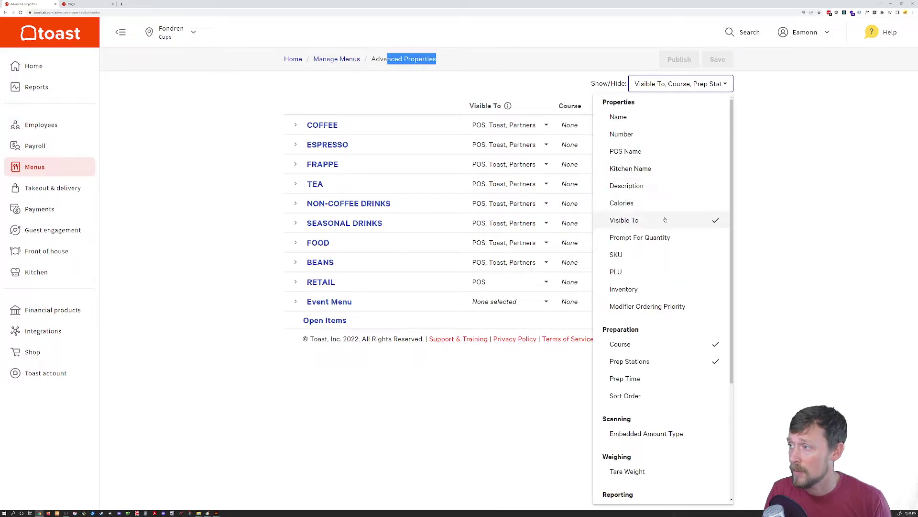
click(665, 220)
click(811, 167)
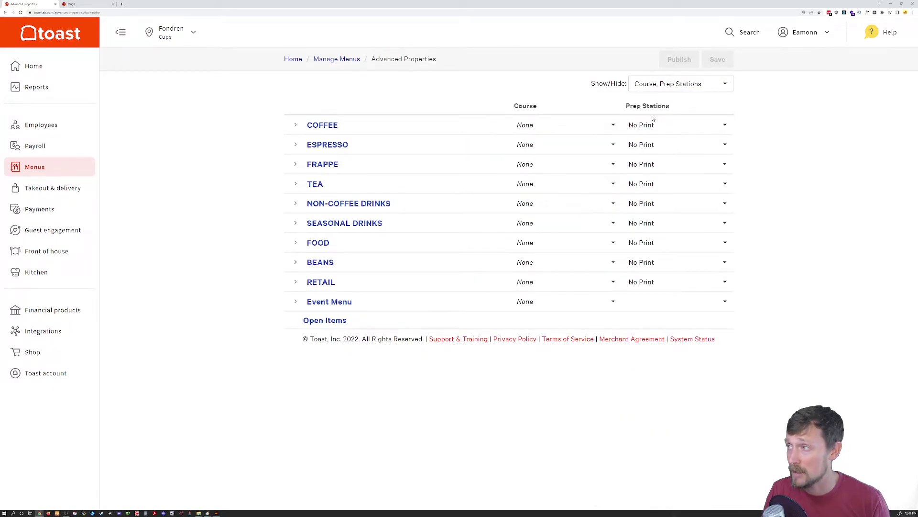
- Show the Visible To column again and expand RETAIL to list its groups
click(674, 84)
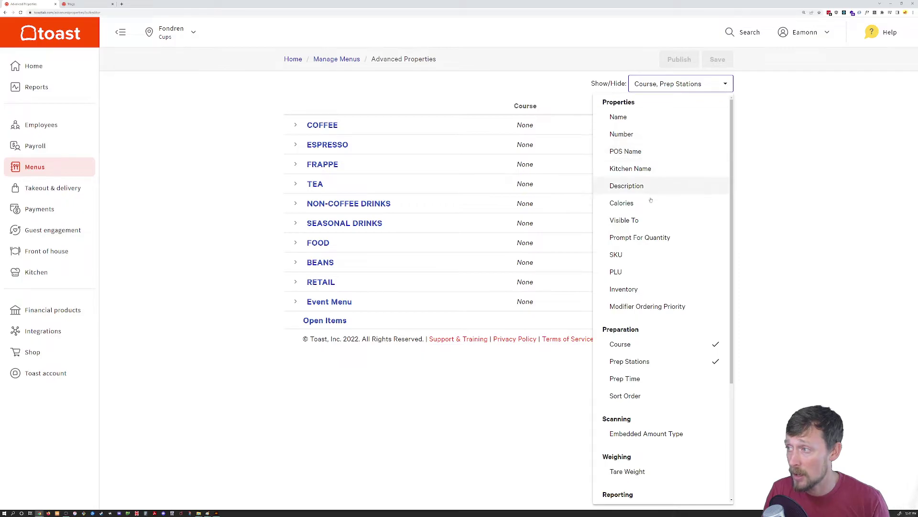
click(674, 84)
click(675, 83)
click(624, 220)
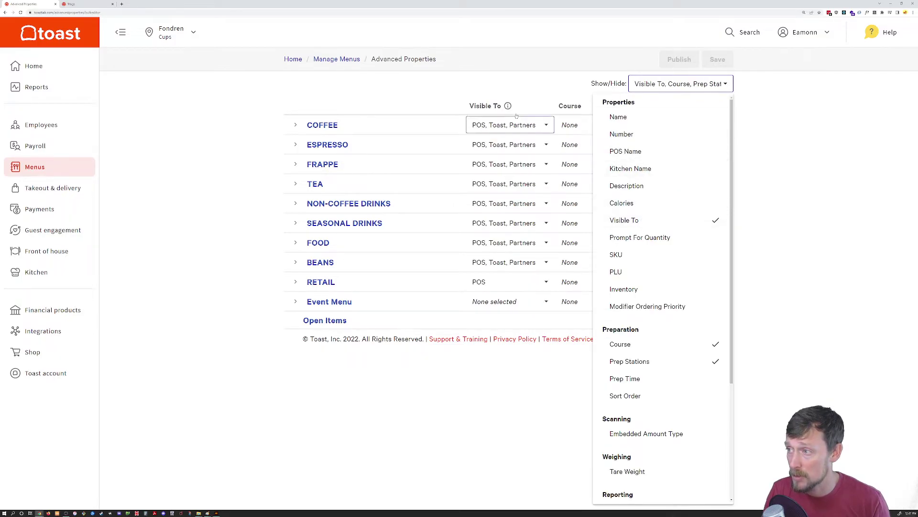
click(460, 93)
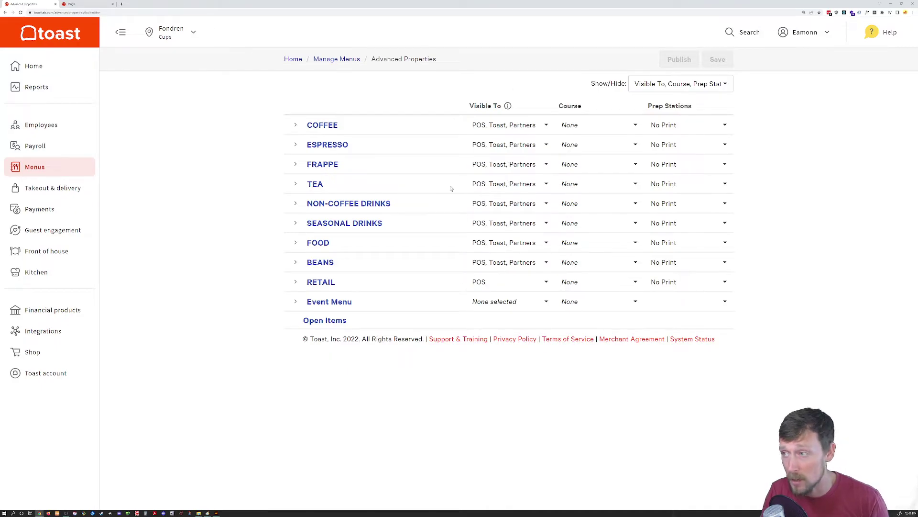
click(295, 283)
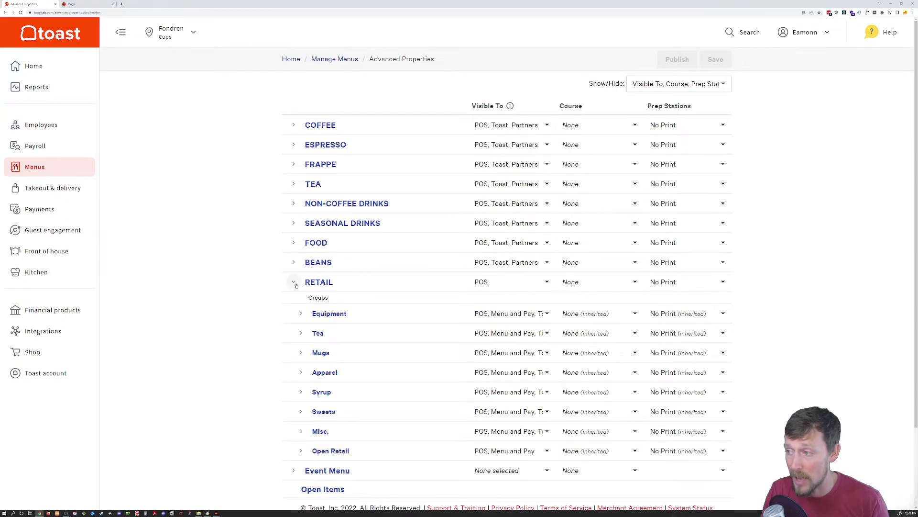
- Expand Mugs and save Swell Gold Bottle visible to POS, Toast, Partners and Menu and Pay
click(302, 351)
scroll(477, 338, down, 3)
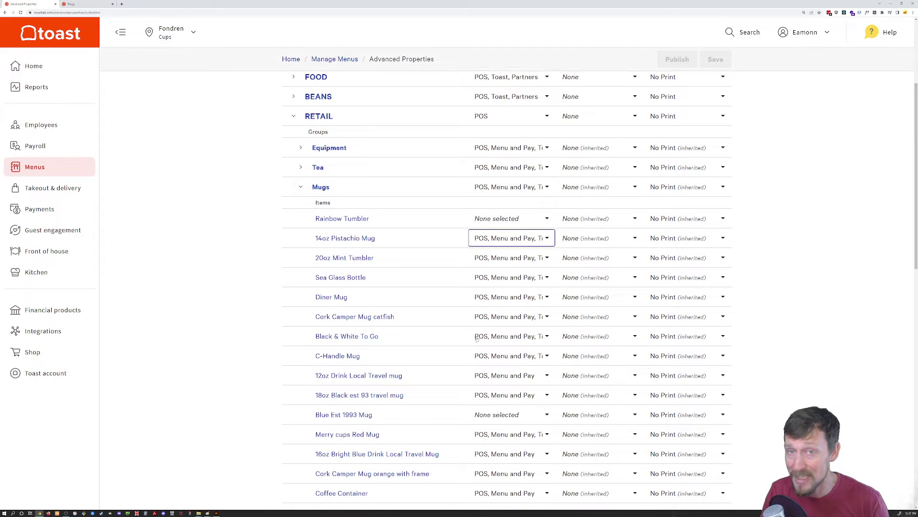
scroll(430, 365, down, 8)
scroll(388, 286, down, 4)
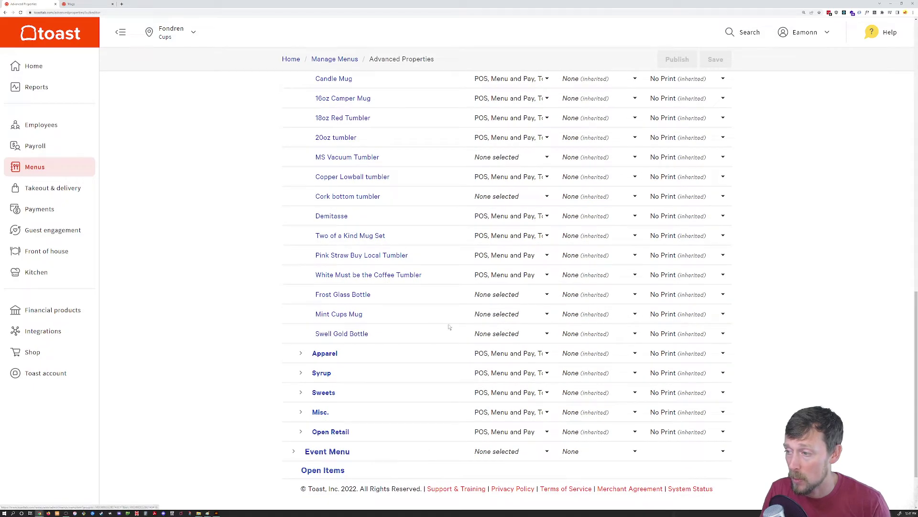
click(496, 331)
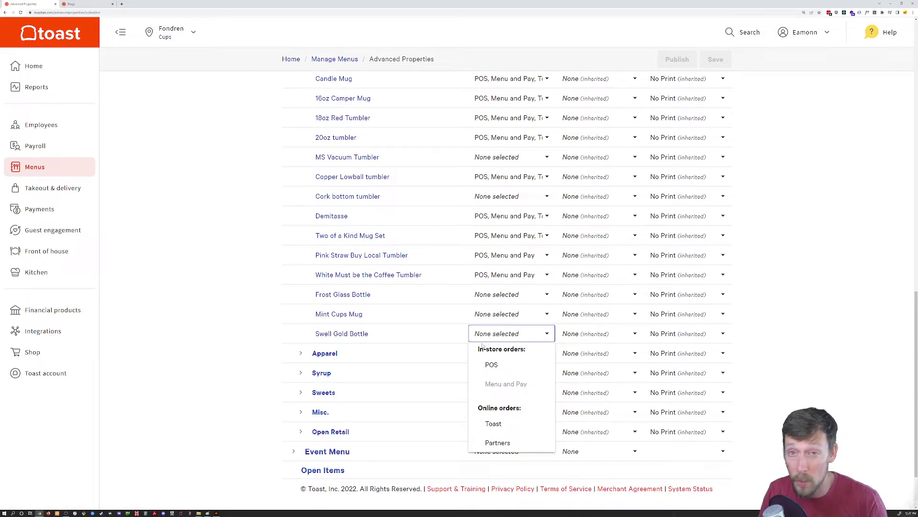
click(492, 365)
click(493, 423)
click(497, 442)
click(506, 384)
click(716, 59)
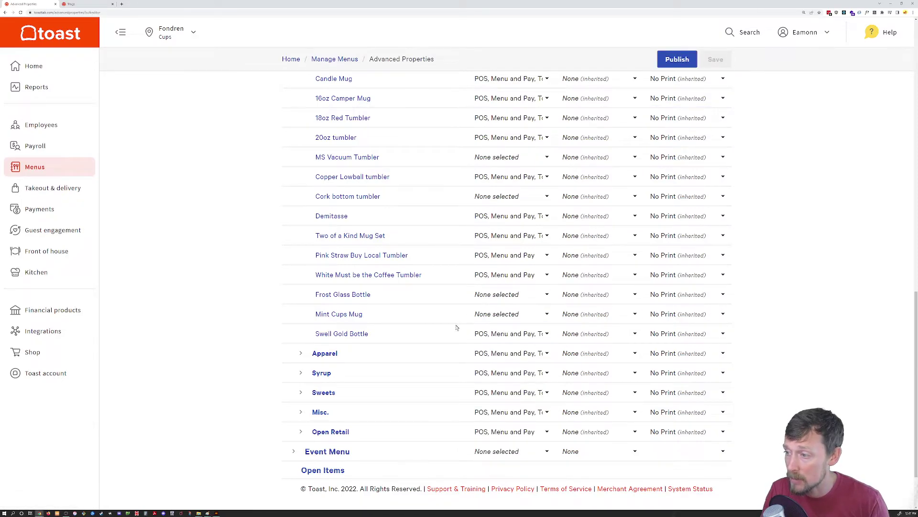
- Remove POS, Toast and Partners visibility from Swell Gold Bottle and save
click(519, 333)
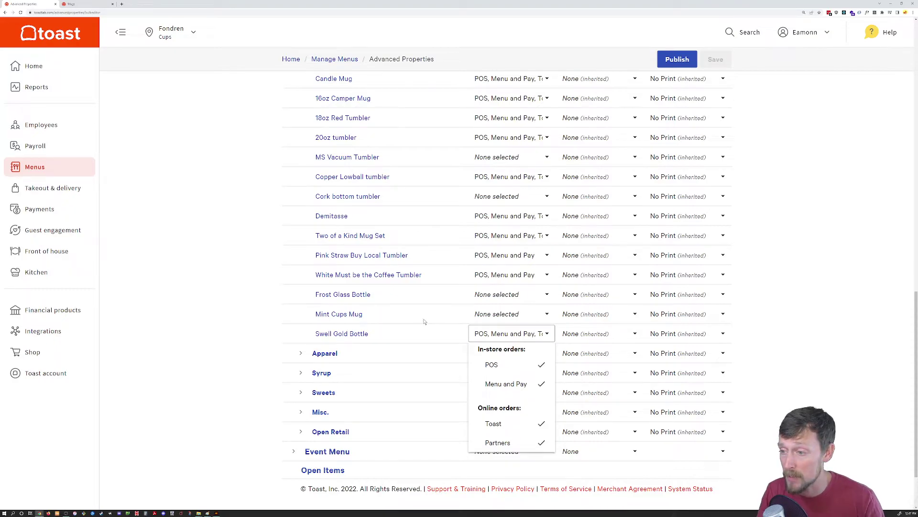
click(507, 364)
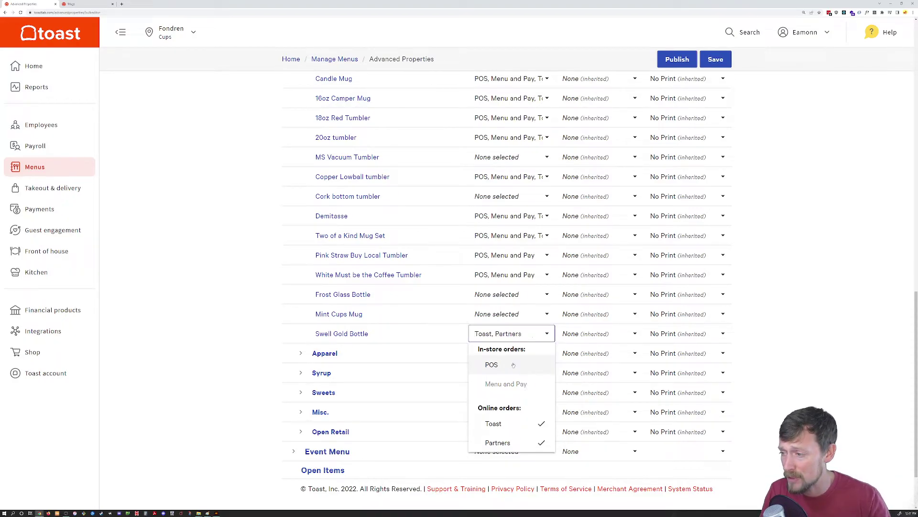
click(521, 424)
click(525, 441)
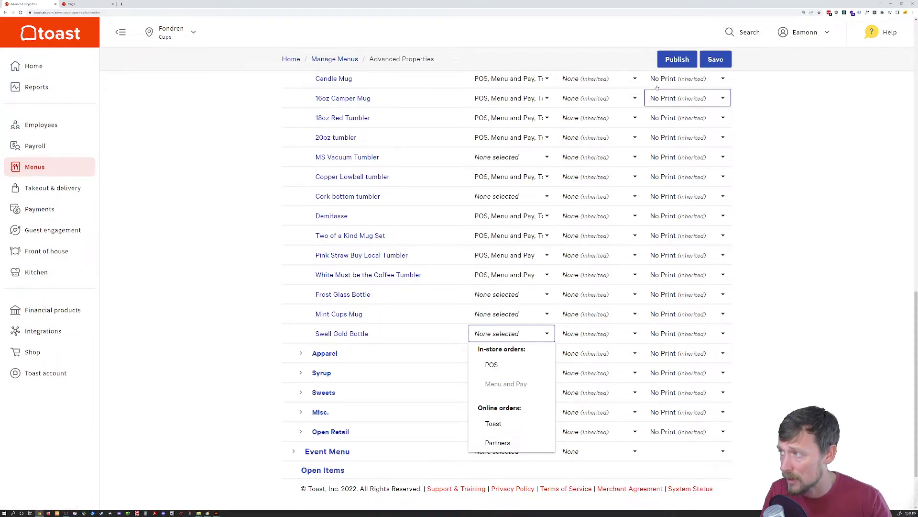
click(715, 60)
- Toggle Toast visibility on and off again, then save Swell Gold Bottle with no channels selected
click(488, 336)
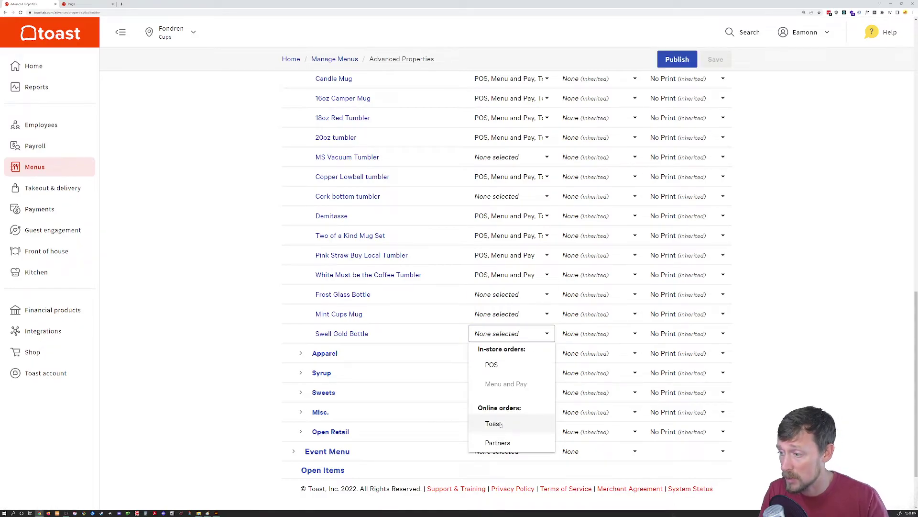
click(501, 424)
click(534, 425)
click(716, 59)
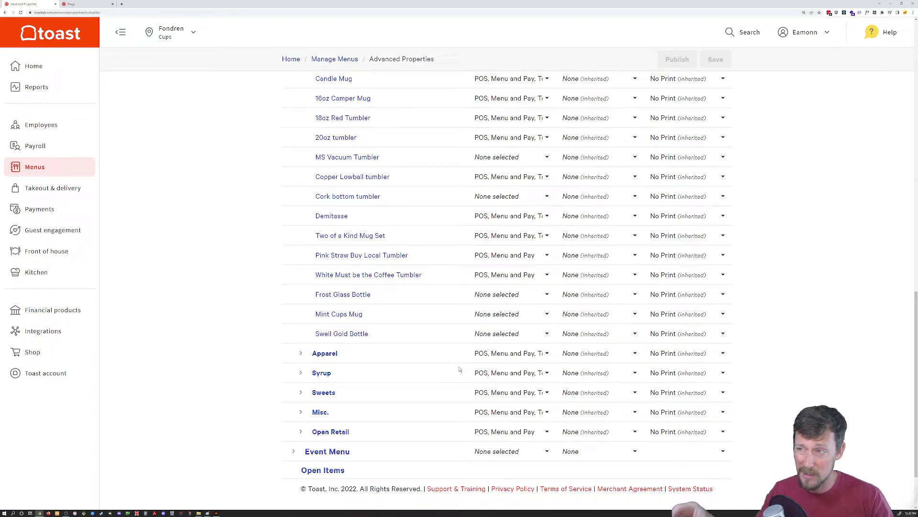
scroll(459, 369, up, 4)
scroll(454, 362, up, 4)
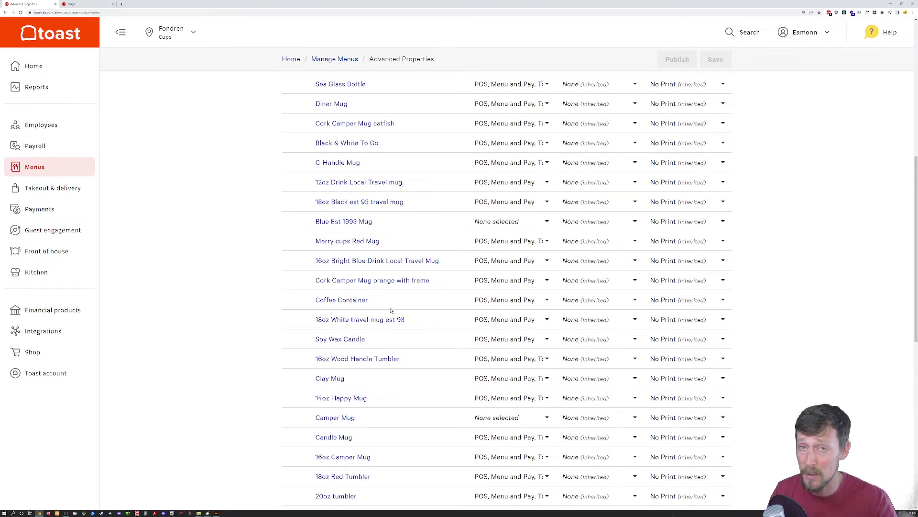
scroll(482, 215, down, 5)
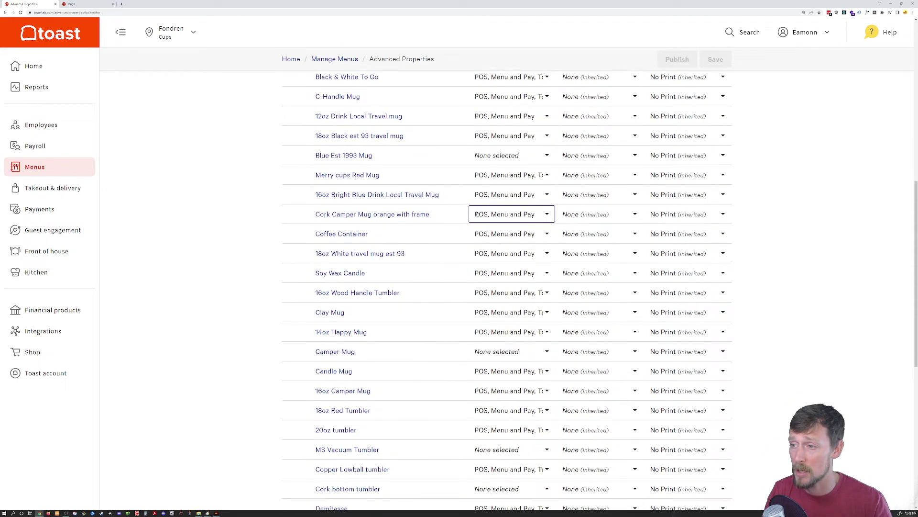